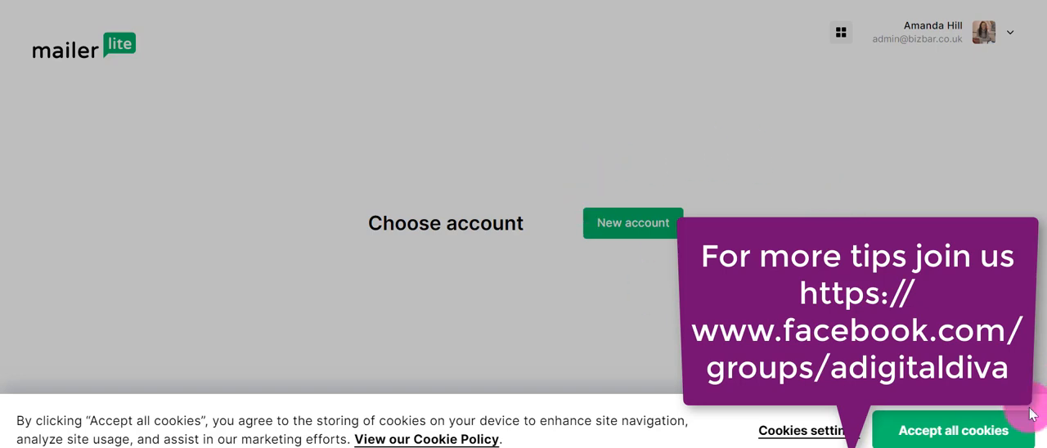
Accept all cookies and create a new account named Digital Diva.
left_click(999, 436)
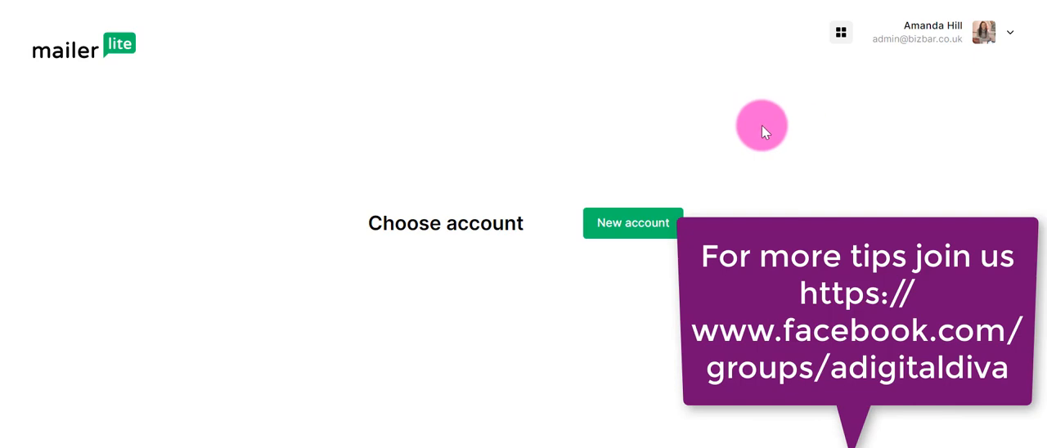
left_click(644, 239)
left_click(519, 240)
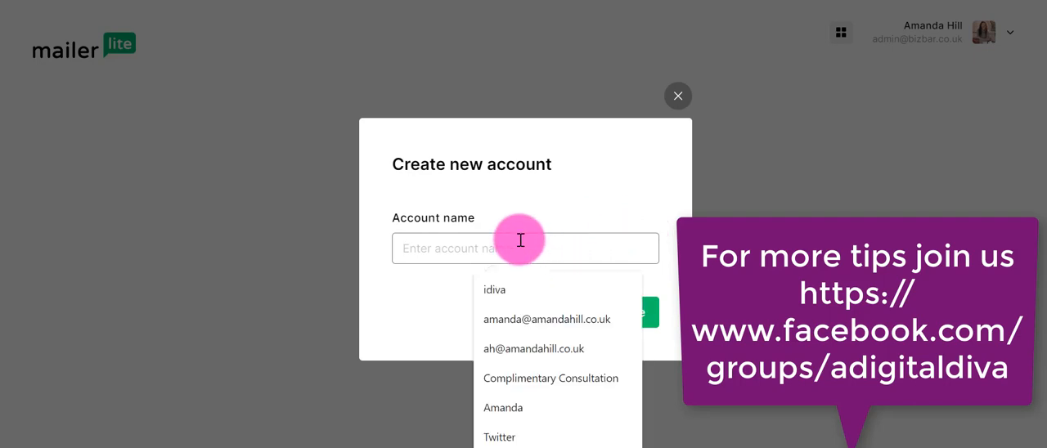
type("Digita")
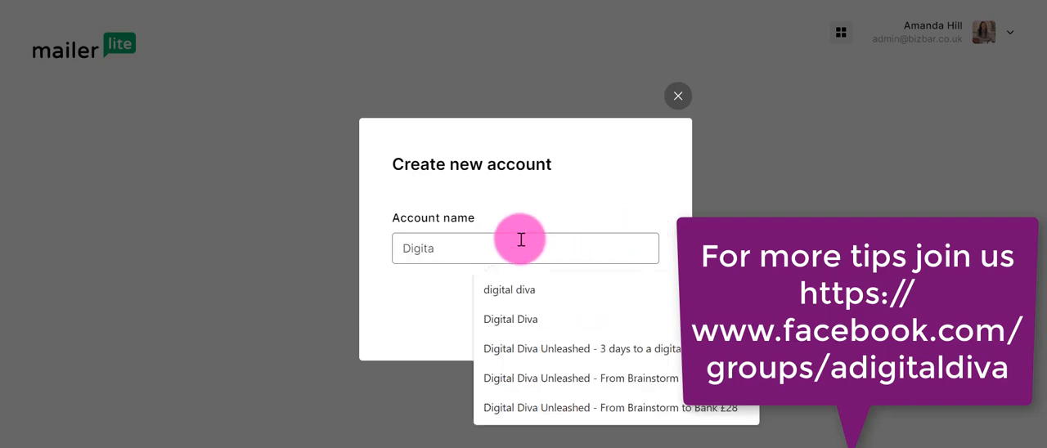
type("l Diva")
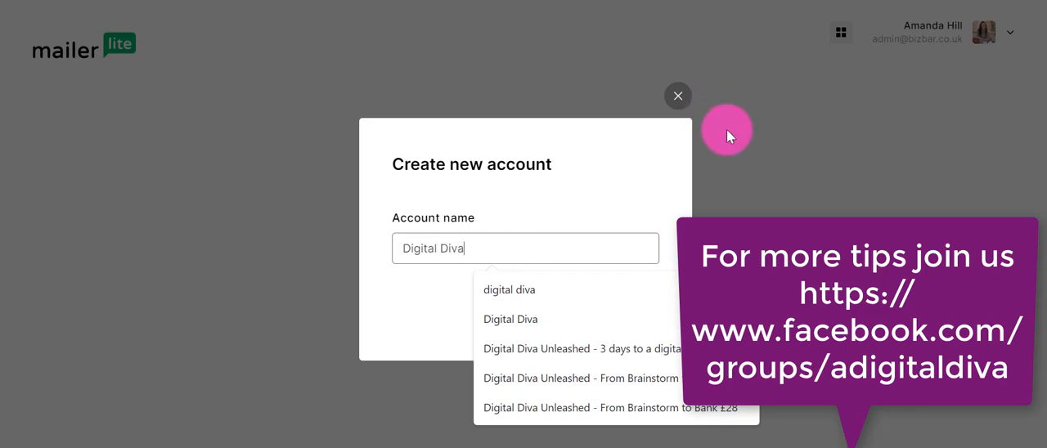
left_click(624, 180)
left_click(652, 313)
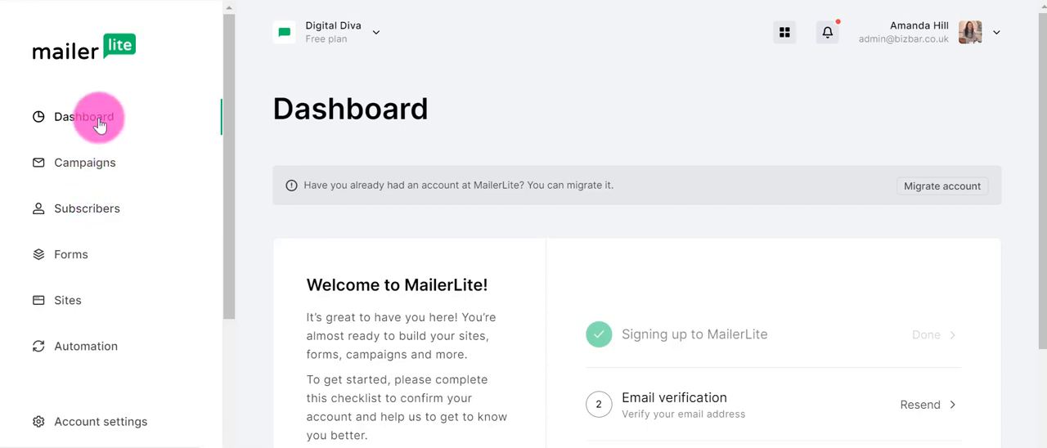
scroll(595, 223, "down", 2)
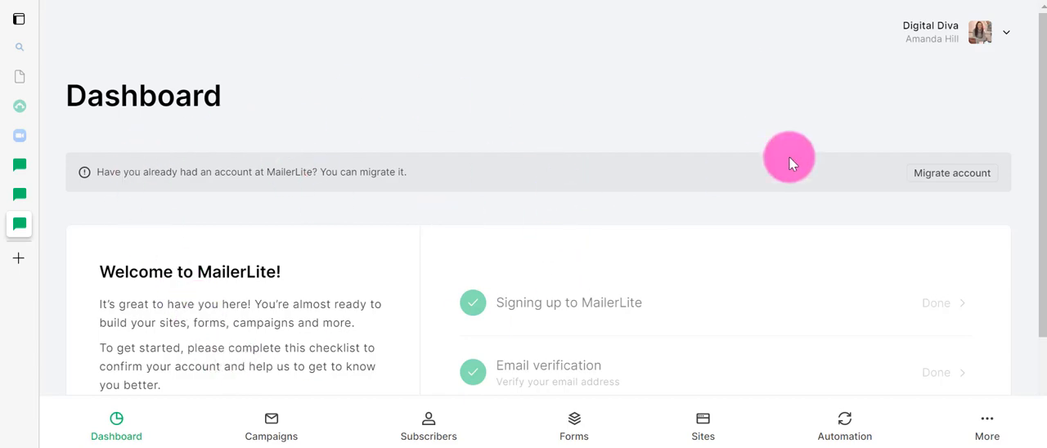
scroll(790, 162, "down", 3)
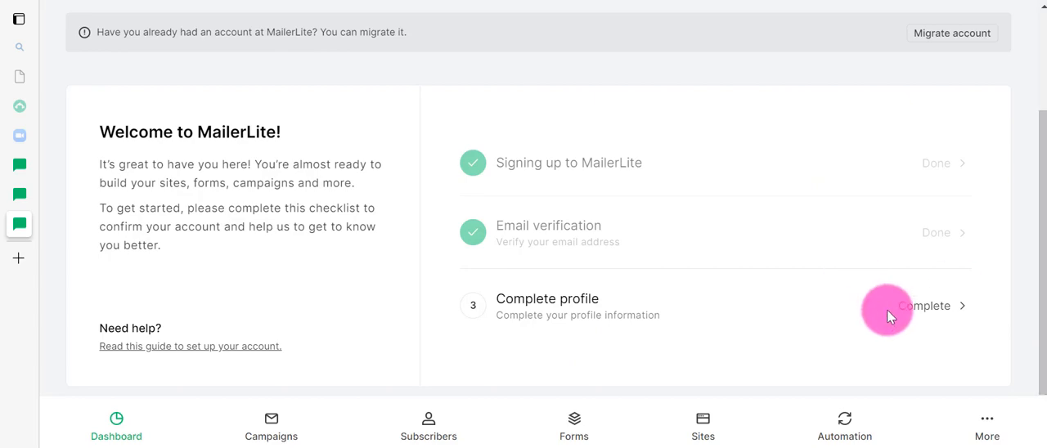
left_click(920, 314)
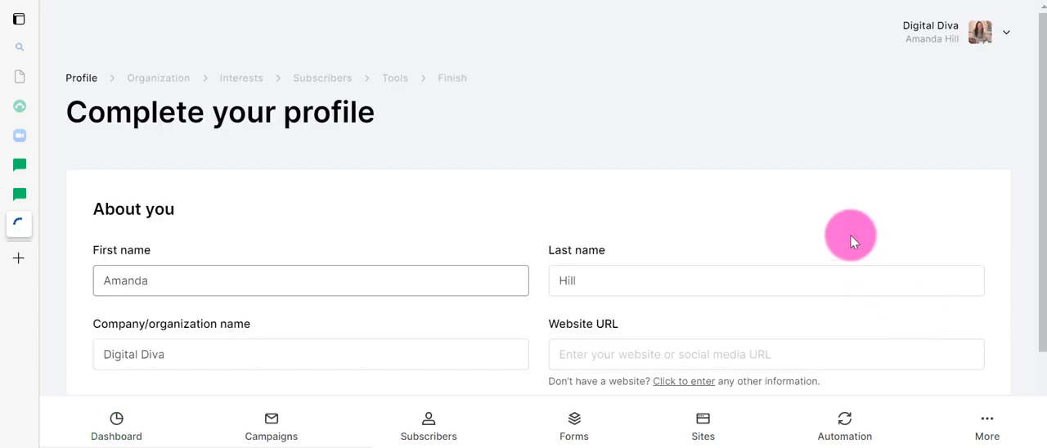
scroll(850, 238, "down", 2)
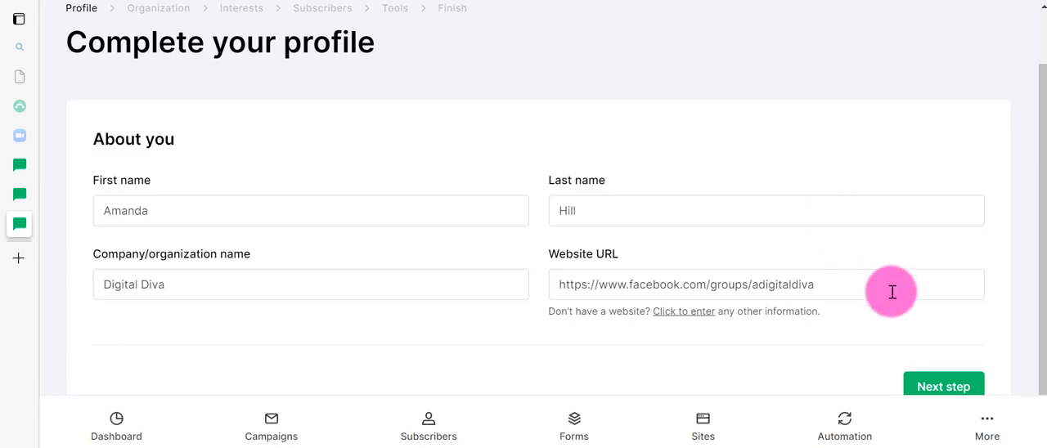
left_click(939, 381)
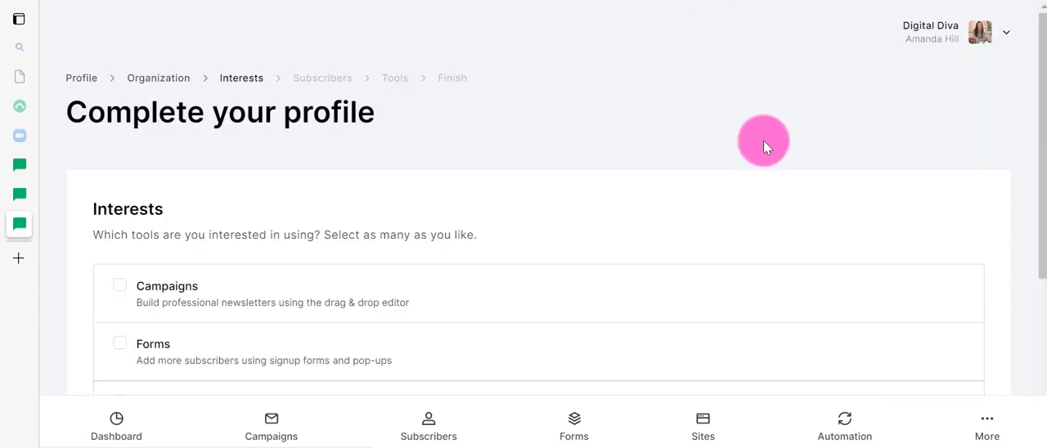
Select Campaigns, Forms, Websites, Automations and Transactional emails as interests and continue to the Subscribers stage.
scroll(607, 231, "down", 1)
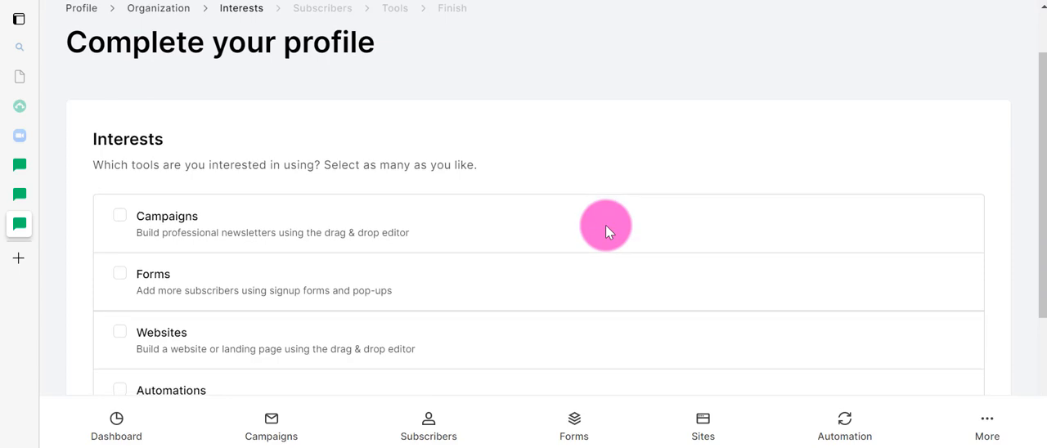
scroll(607, 231, "down", 1)
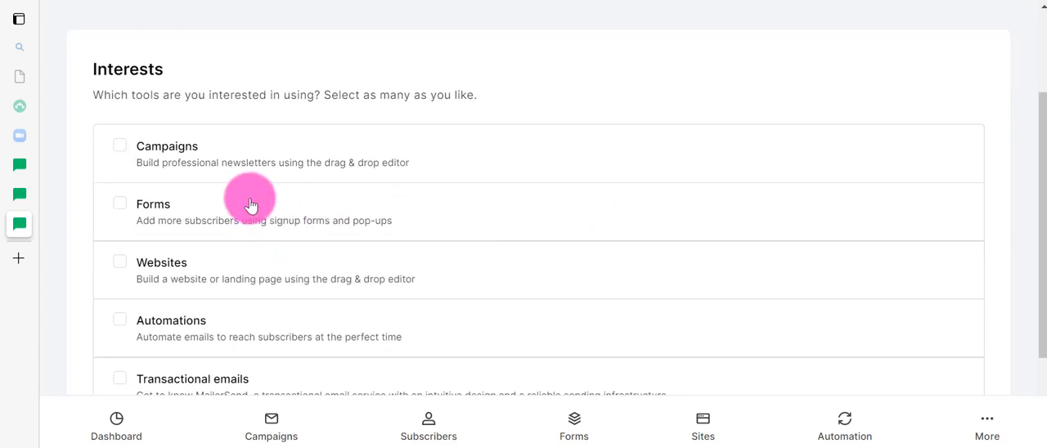
left_click(118, 143)
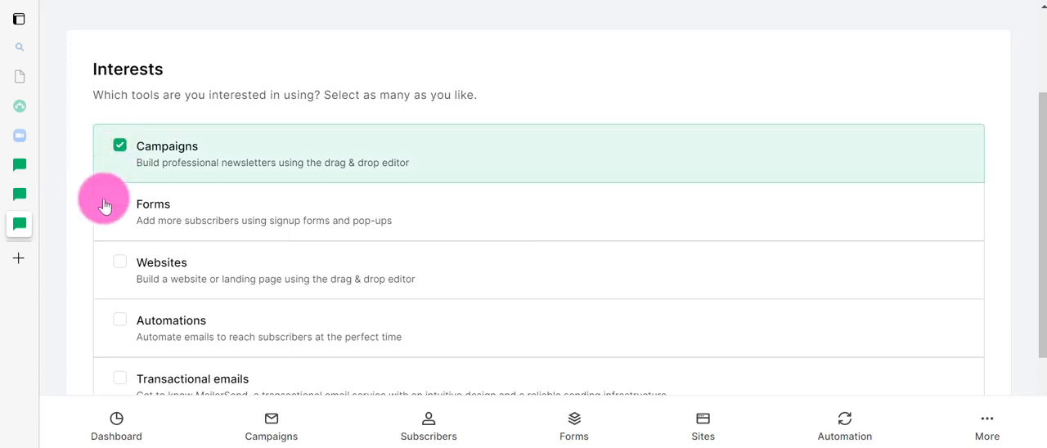
left_click(117, 207)
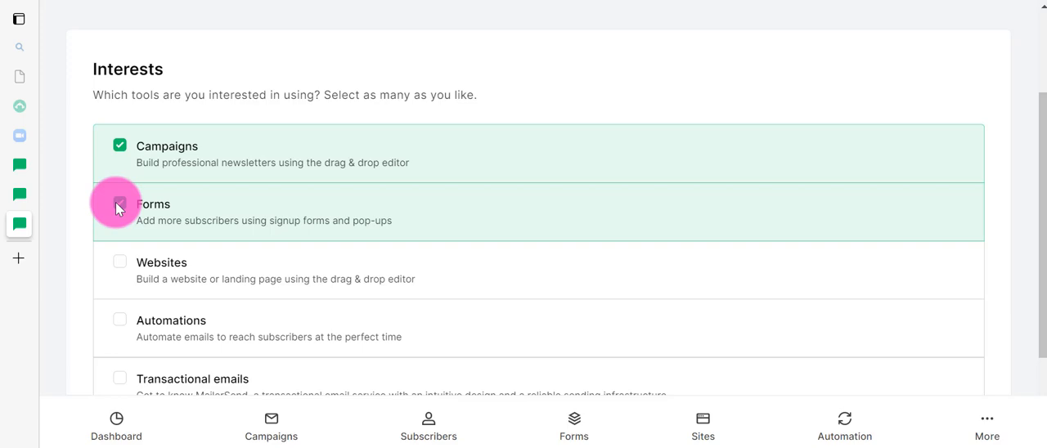
scroll(117, 206, "down", 2)
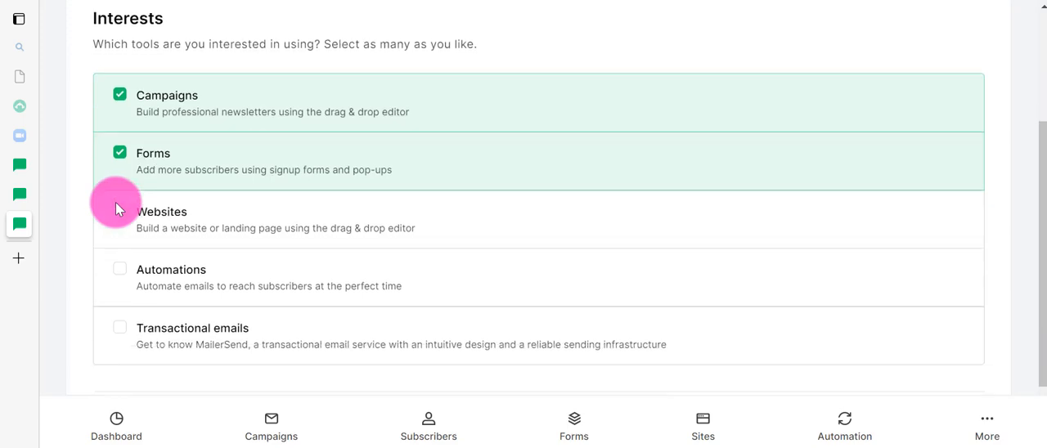
left_click(121, 197)
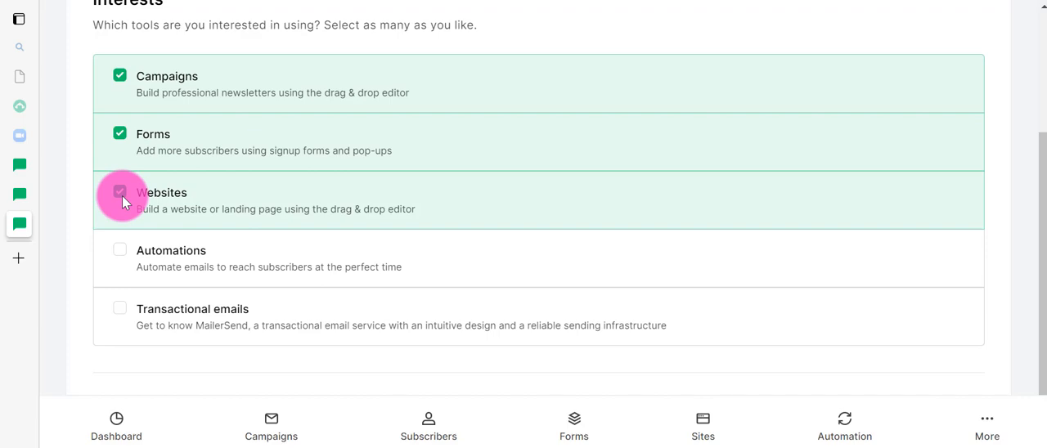
left_click(125, 249)
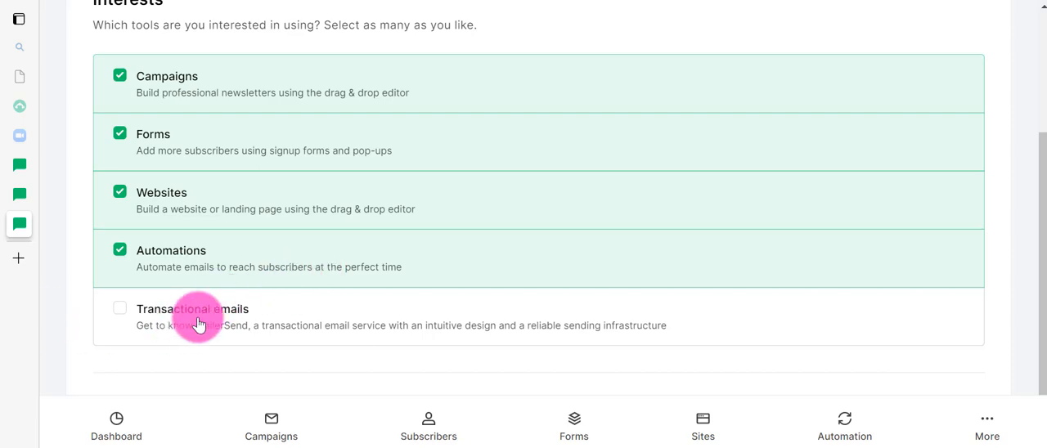
left_click(119, 309)
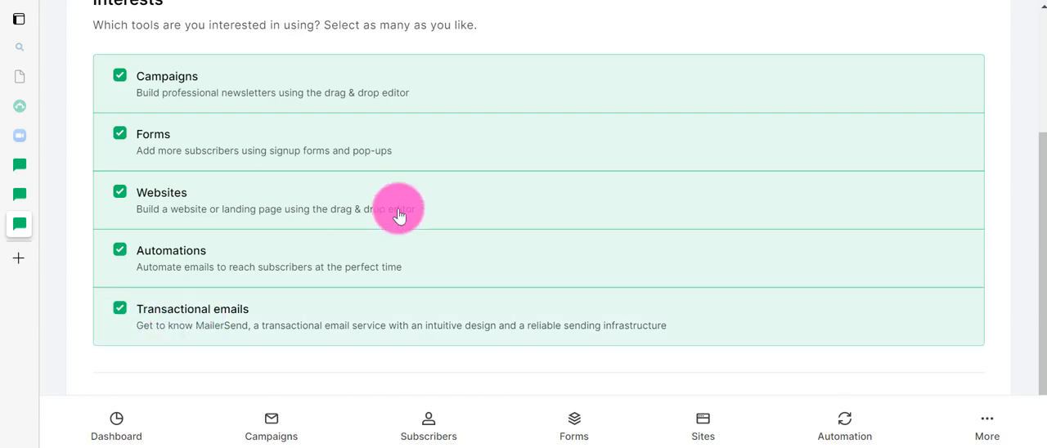
scroll(399, 214, "down", 2)
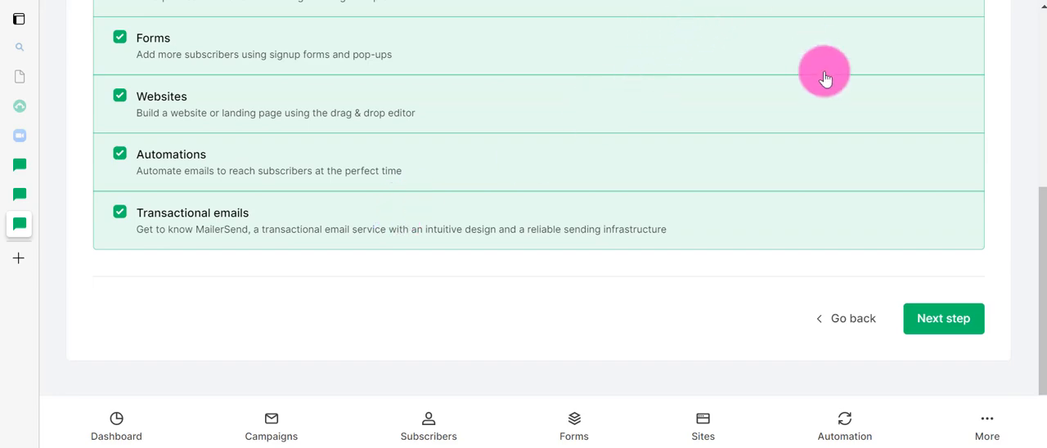
left_click(949, 324)
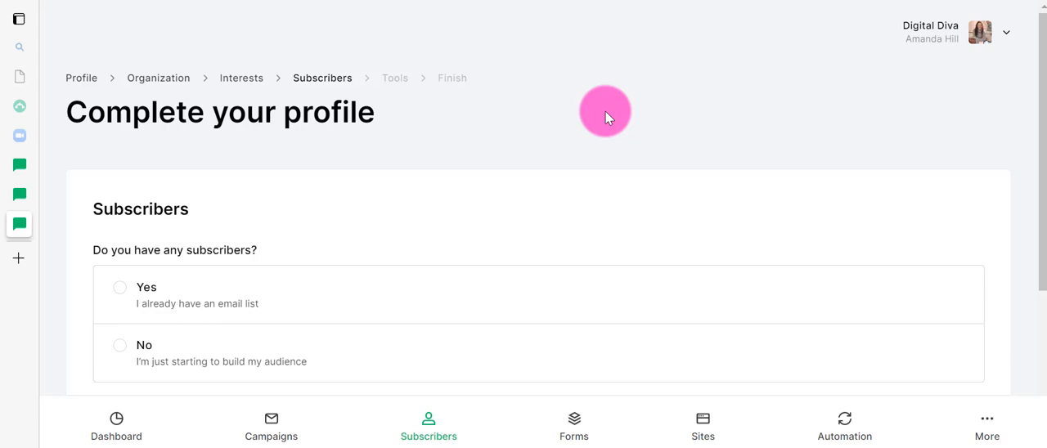
Answer No to having subscribers and enter the shared content as "How to do things - what's hot- competitions - newsletter - landing page, tiktok, youtube and facebook groups".
left_click(123, 348)
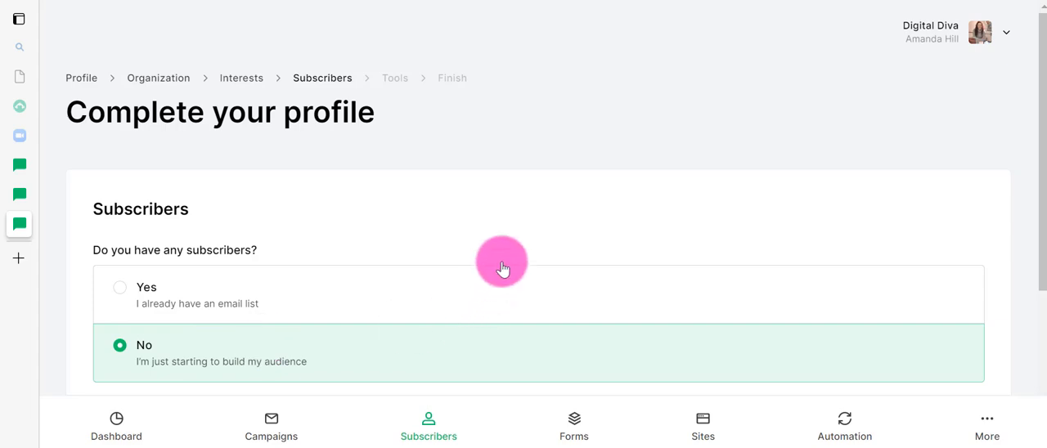
scroll(519, 247, "down", 1)
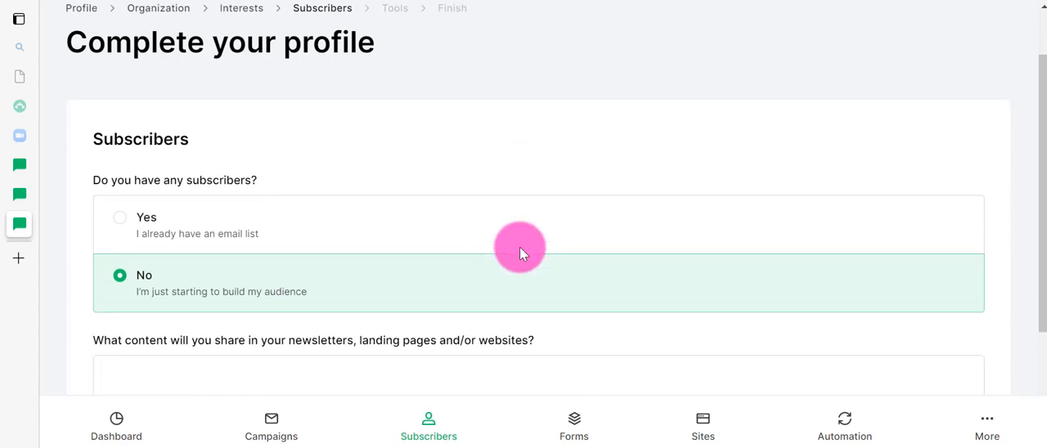
scroll(520, 247, "down", 1)
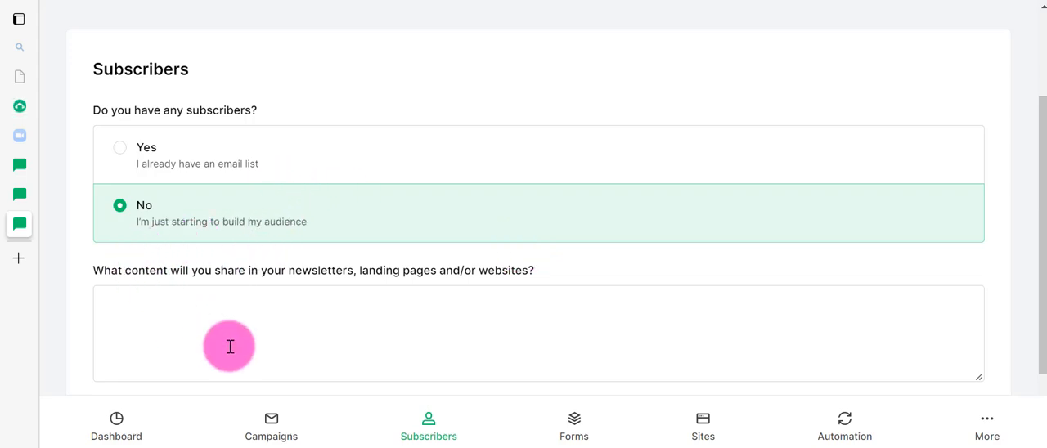
scroll(230, 347, "down", 1)
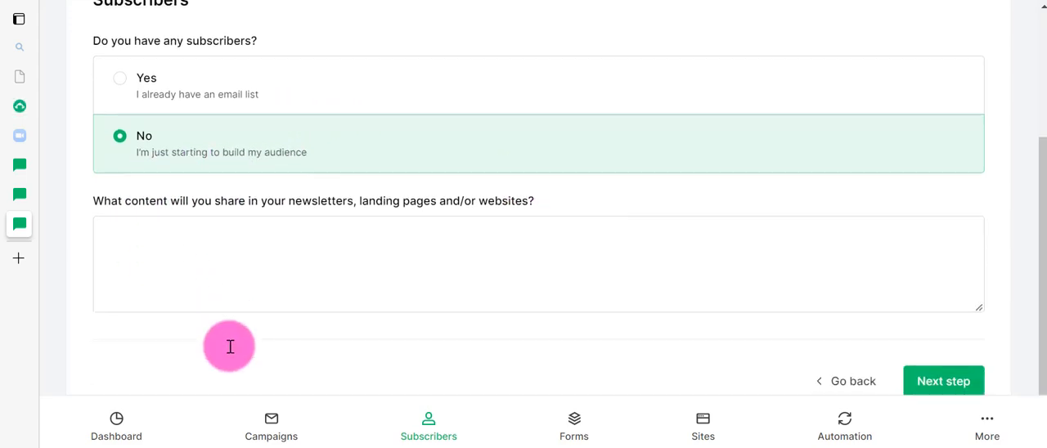
left_click(196, 244)
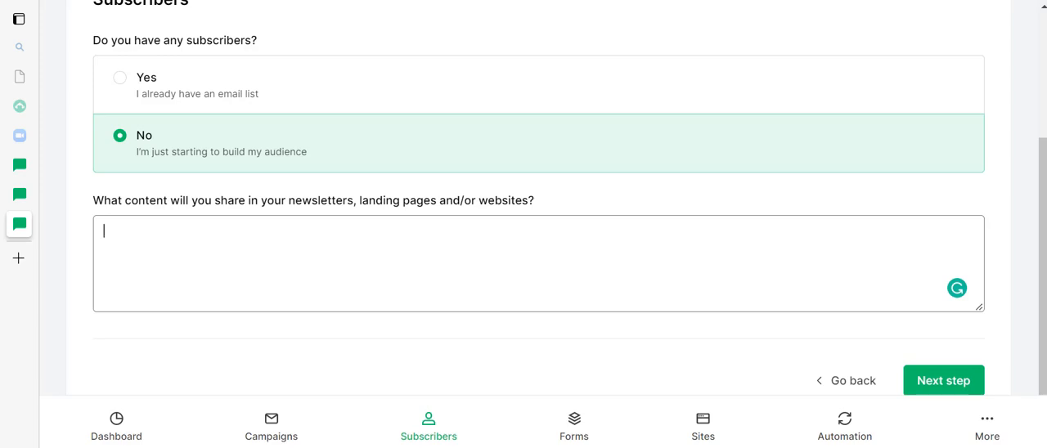
type("How to do things - what's hot- competitions - newsletter - landing page, tiktok, youtube and facebook groups")
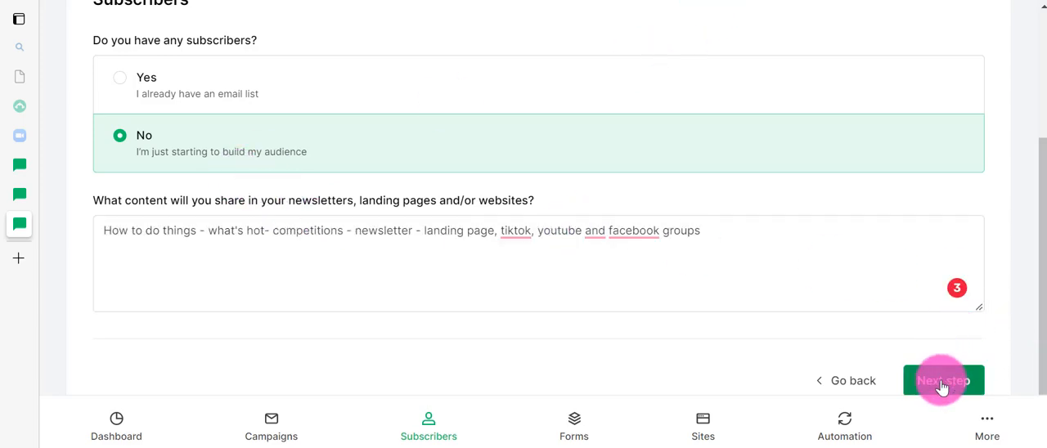
Insert a comma after "youtube" in the content description and continue to the Tools stage.
left_click(581, 236)
type(",")
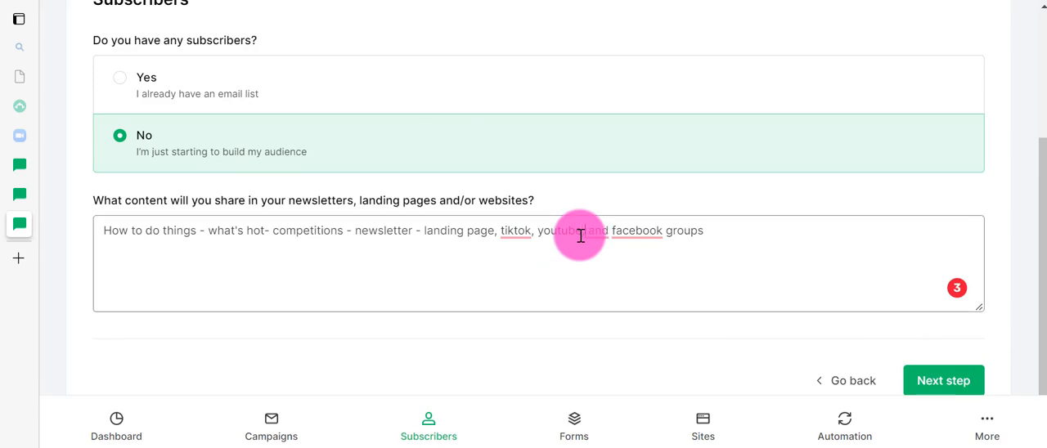
left_click(714, 234)
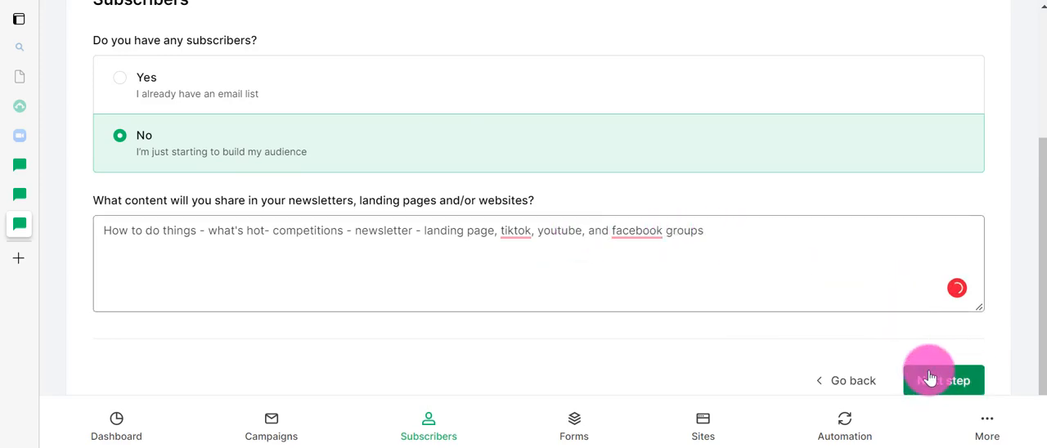
left_click(930, 377)
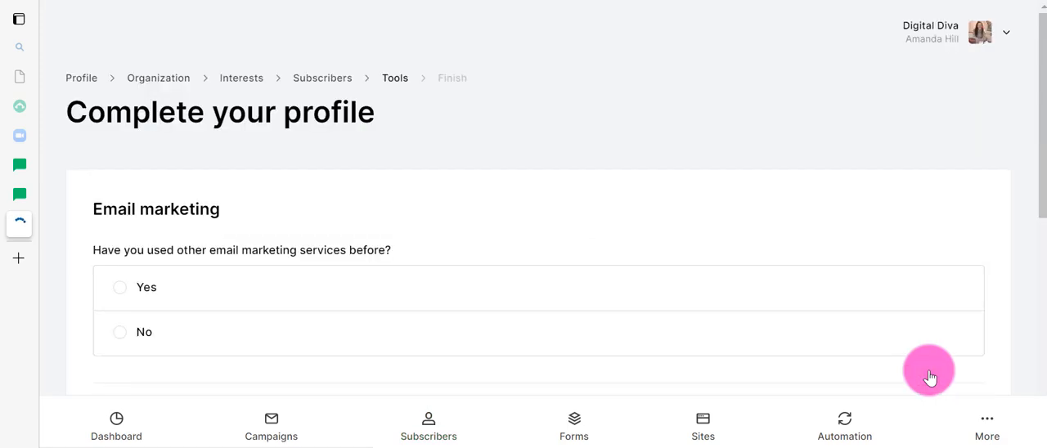
Answer Yes to having used other email marketing services and choose MailChimp as the platform used.
scroll(464, 189, "down", 2)
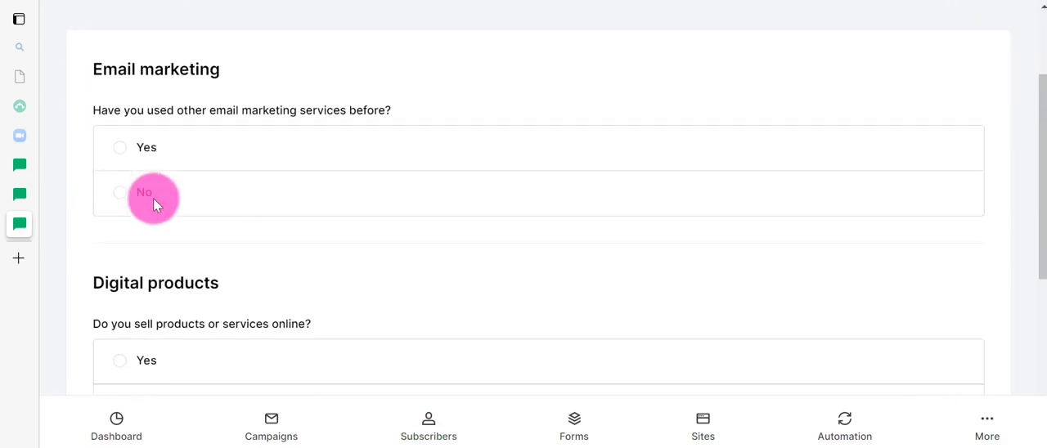
left_click(121, 149)
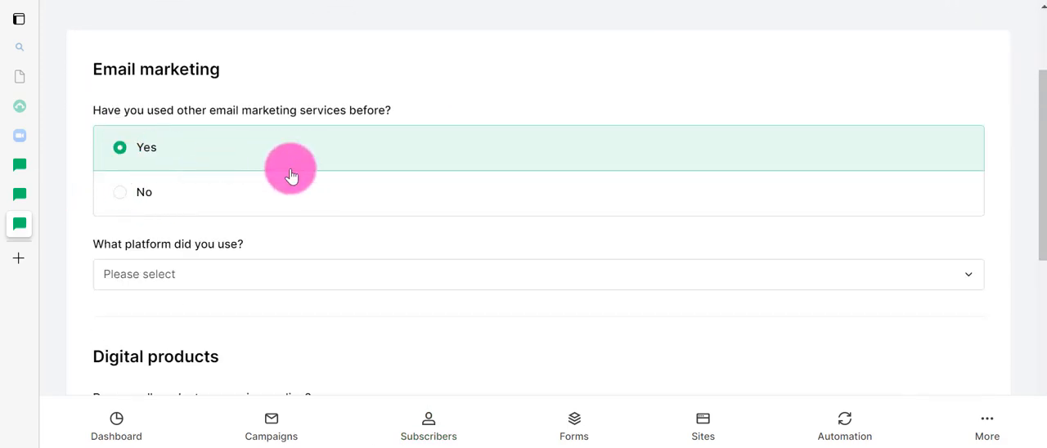
scroll(297, 211, "down", 1)
left_click(255, 205)
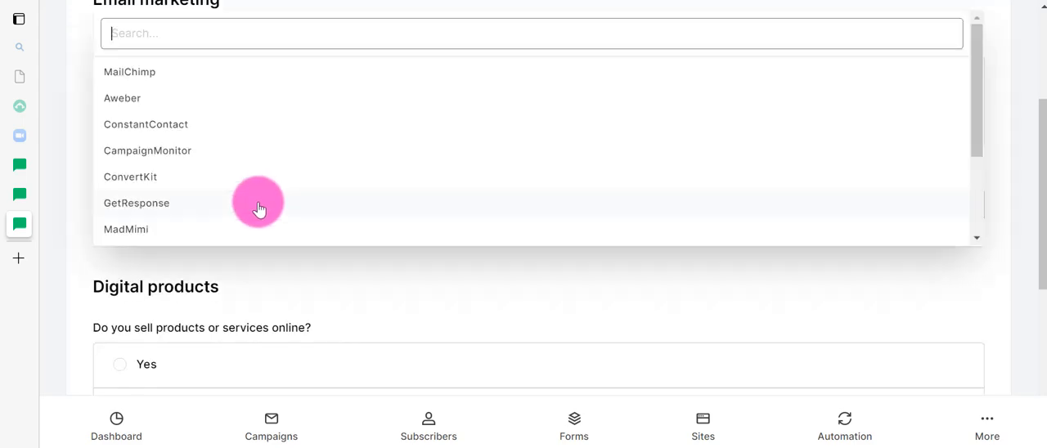
left_click(237, 73)
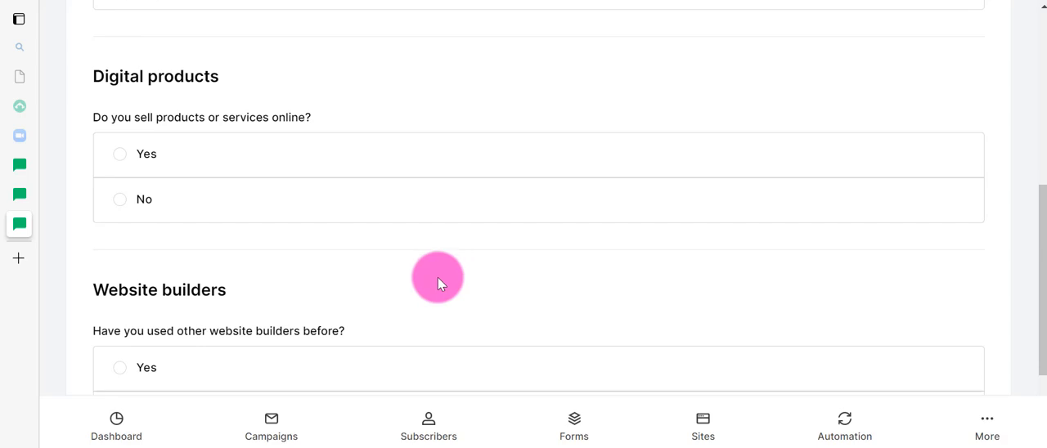
Answer Yes to selling products or services online, choose Other as the platform and specify it as "payhip".
left_click(131, 154)
scroll(357, 167, "down", 1)
scroll(357, 172, "down", 3)
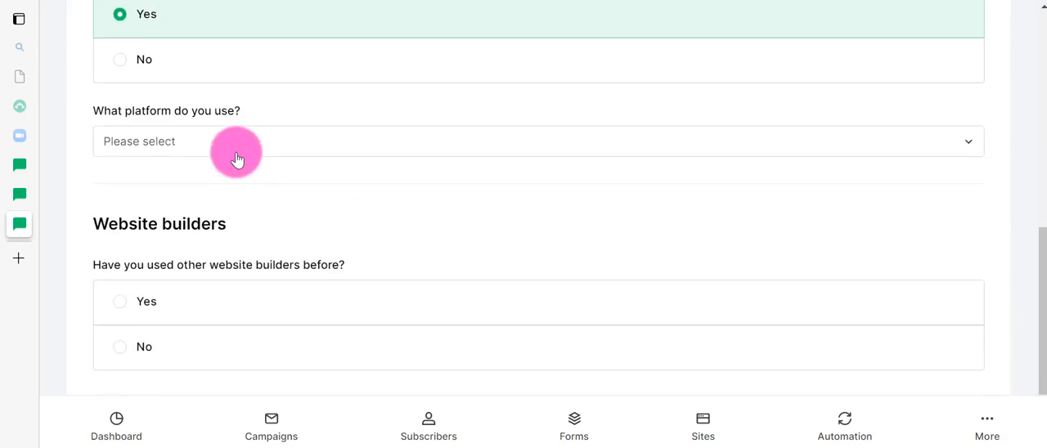
left_click(234, 147)
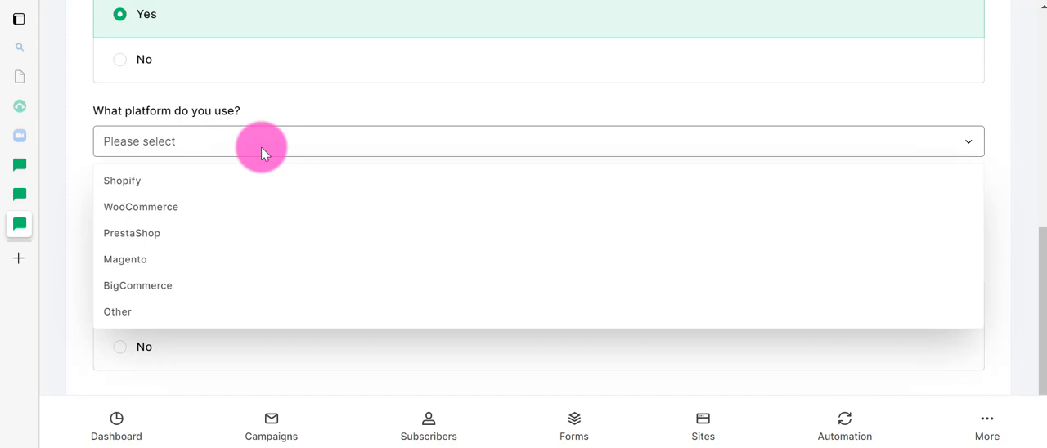
left_click(149, 316)
left_click(605, 149)
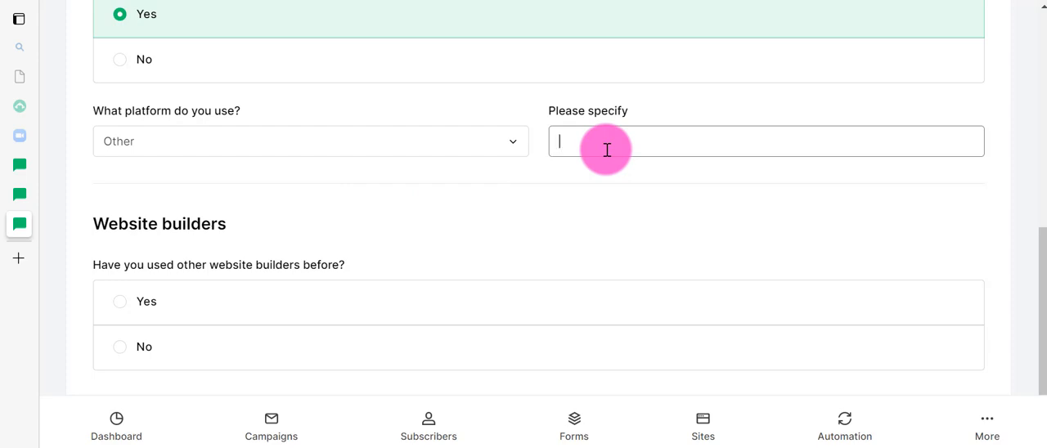
type("payhip")
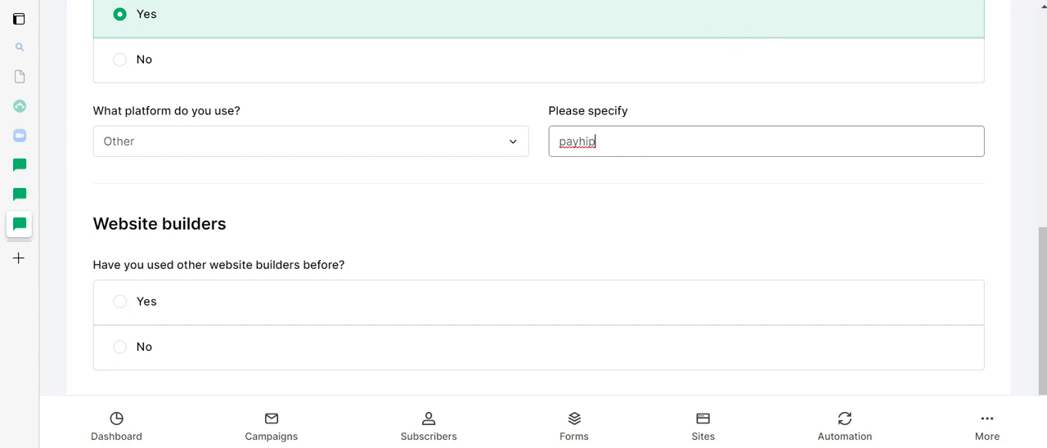
Answer Yes to having used other website builders, choose WordPress as the platform and continue to the Finish stage.
scroll(397, 263, "down", 3)
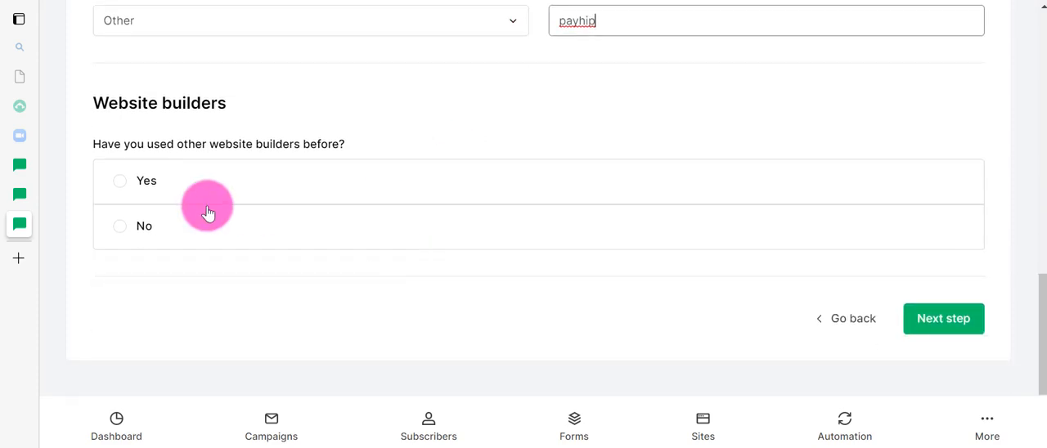
left_click(118, 185)
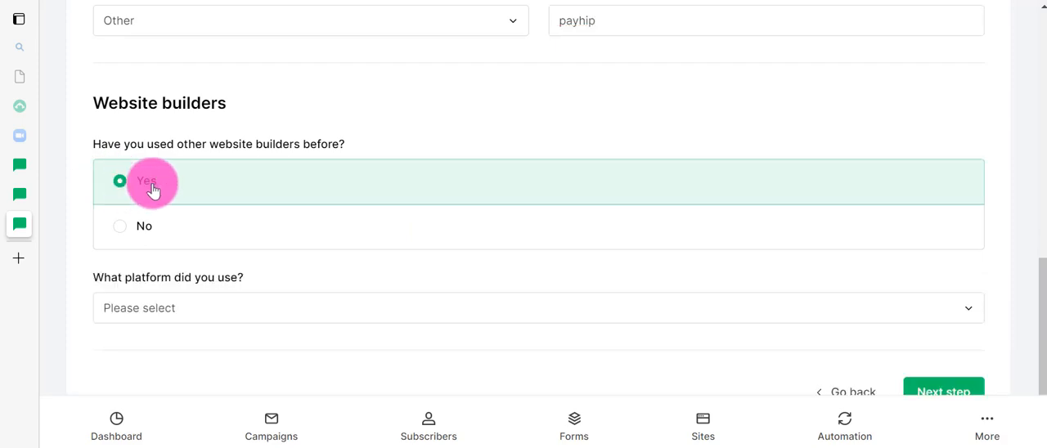
scroll(185, 211, "down", 2)
left_click(188, 232)
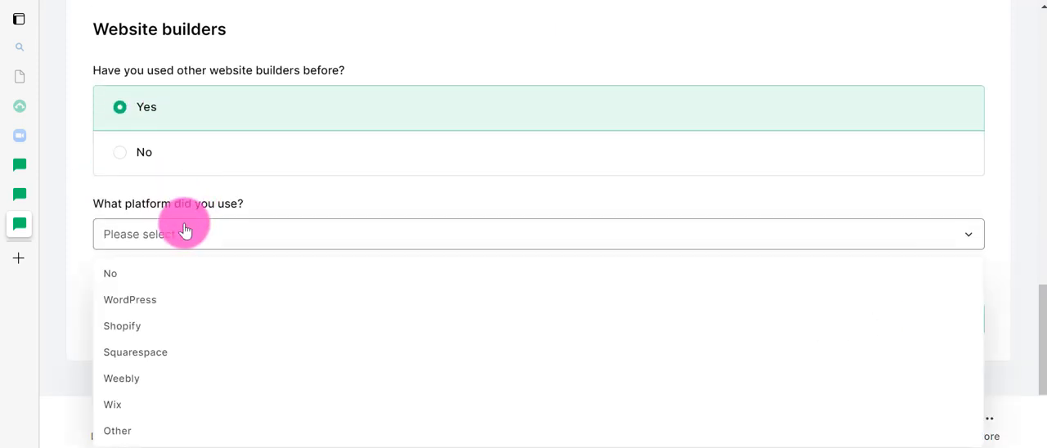
left_click(135, 303)
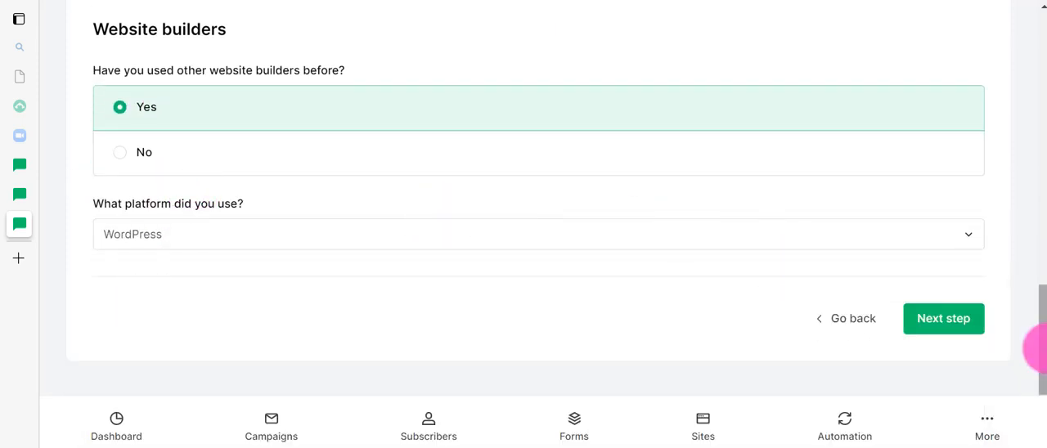
left_click(945, 323)
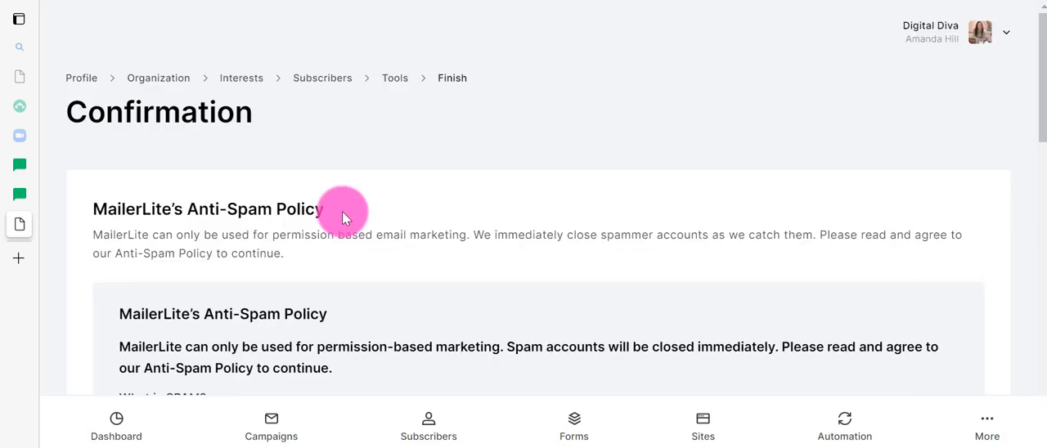
Read through MailerLite's Anti-Spam Policy, including permitted addresses, required email content, account suspension and multiple account abuse.
scroll(342, 211, "down", 2)
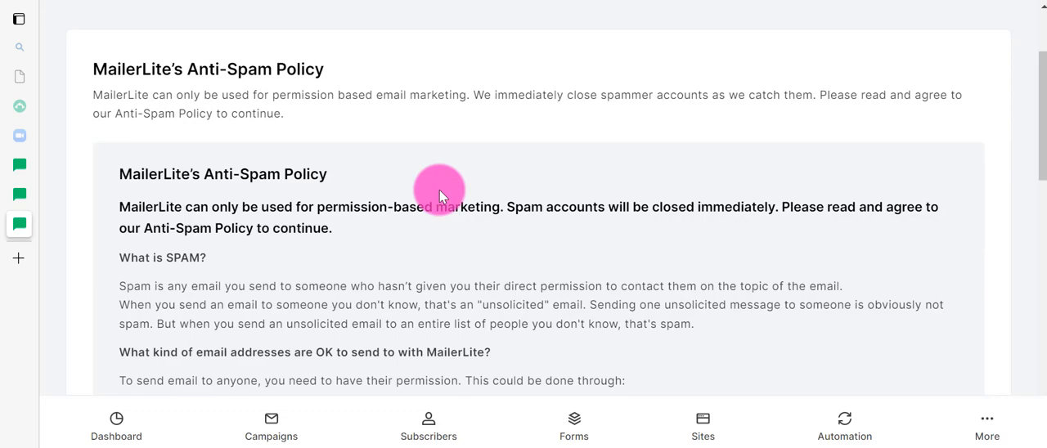
scroll(440, 190, "down", 1)
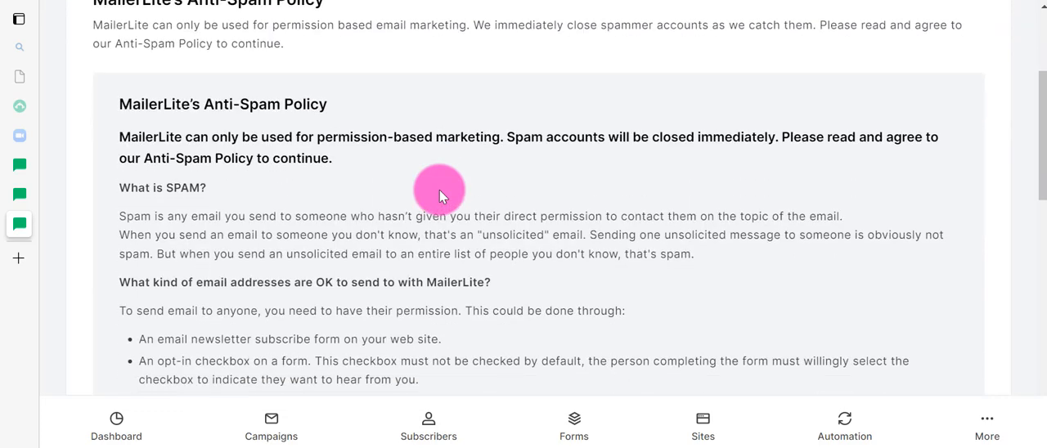
scroll(439, 190, "down", 2)
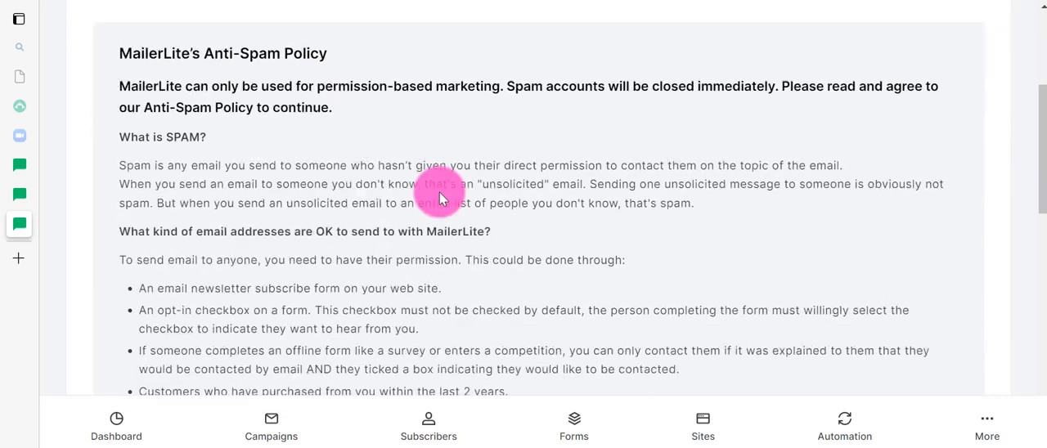
scroll(439, 192, "down", 2)
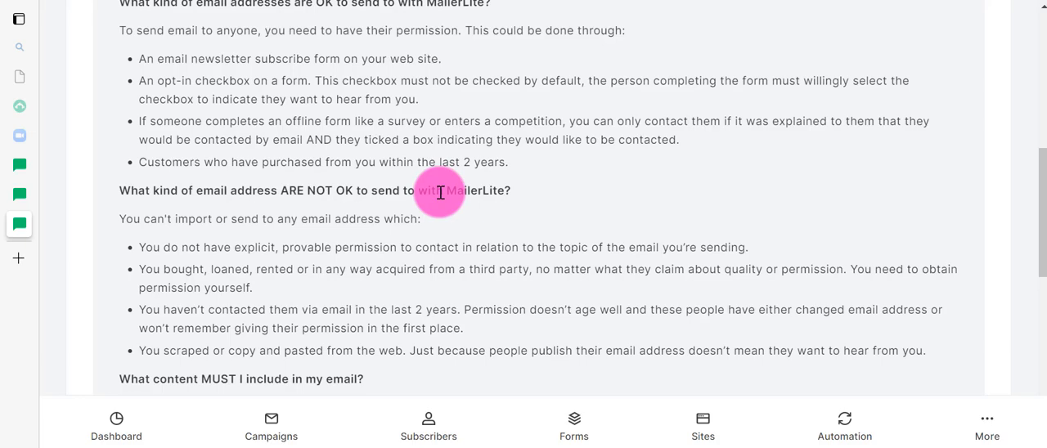
scroll(440, 192, "down", 3)
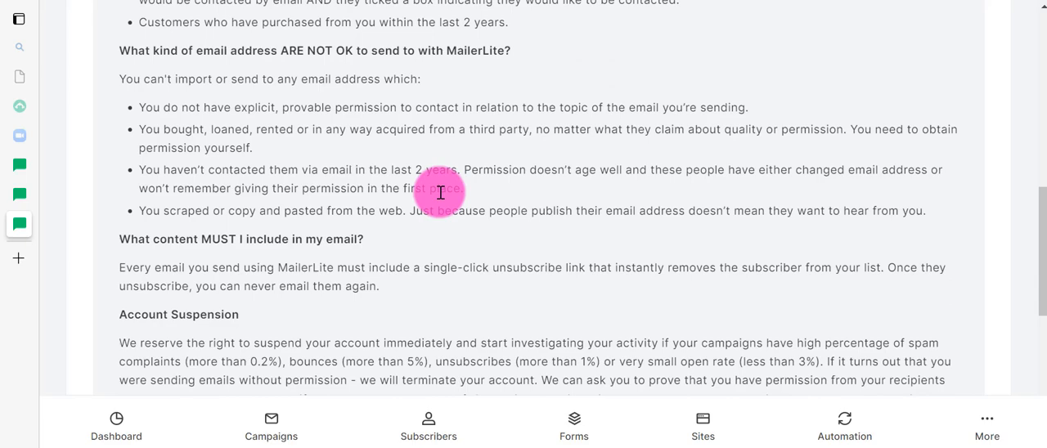
scroll(440, 193, "down", 2)
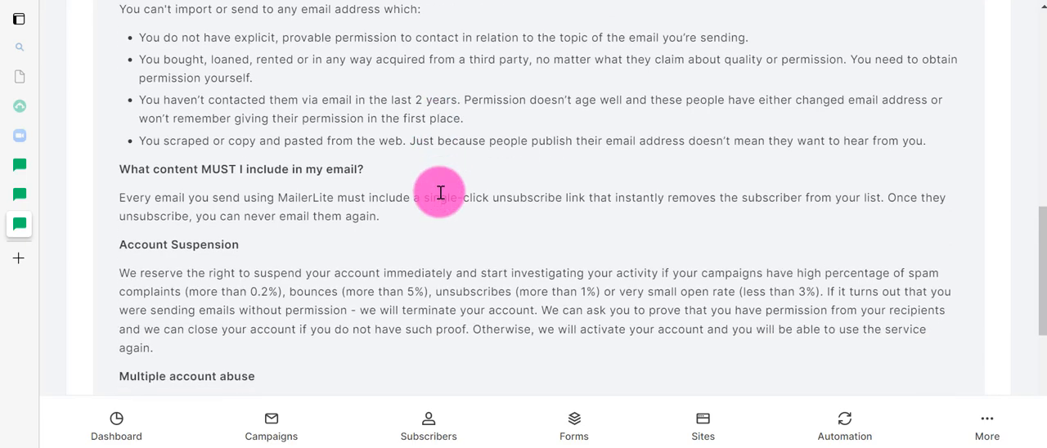
scroll(440, 193, "down", 1)
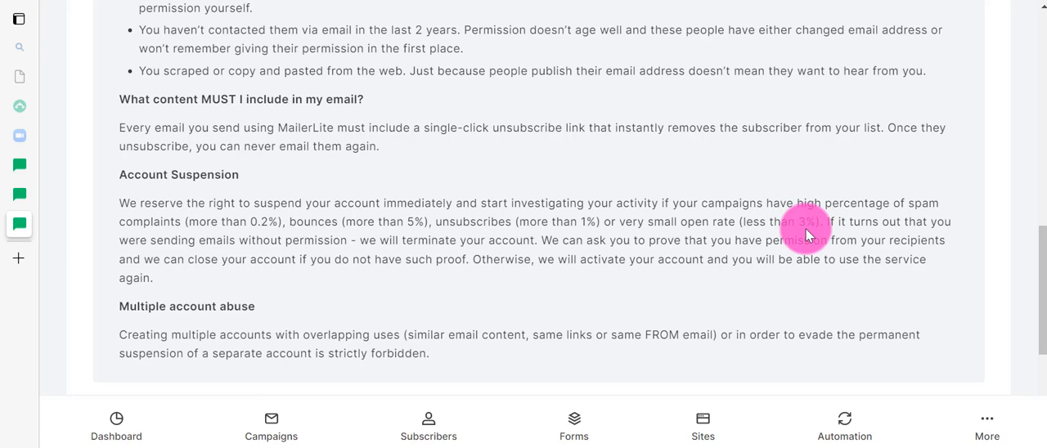
scroll(806, 235, "down", 2)
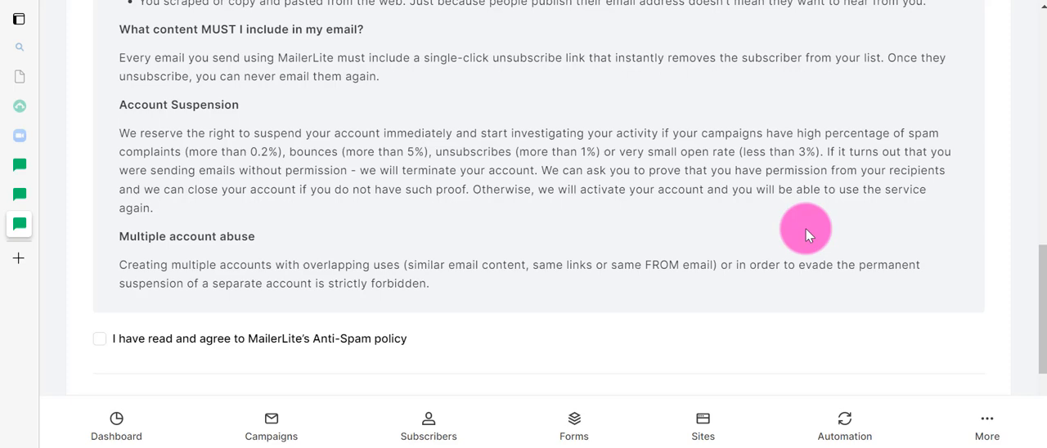
scroll(806, 229, "down", 4)
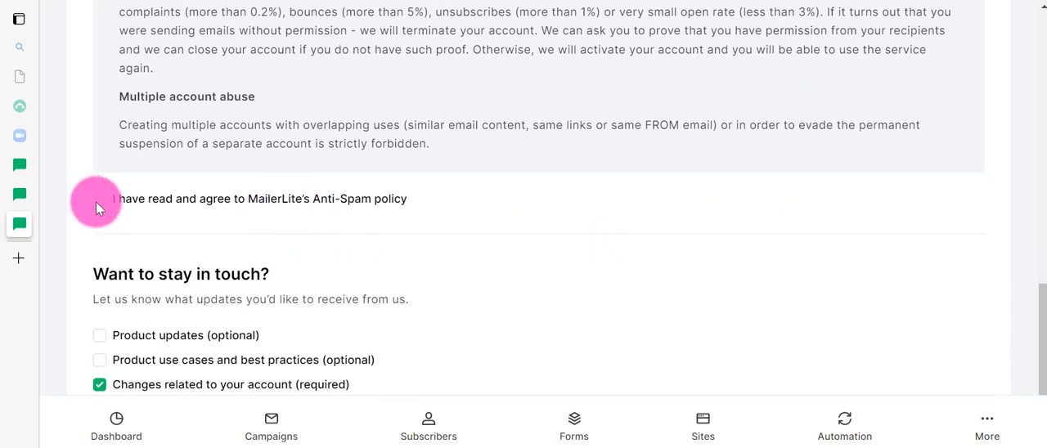
Agree to the Anti-Spam policy, opt in to product updates and product use cases and best practices, and confirm the profile.
left_click(97, 201)
scroll(573, 225, "down", 4)
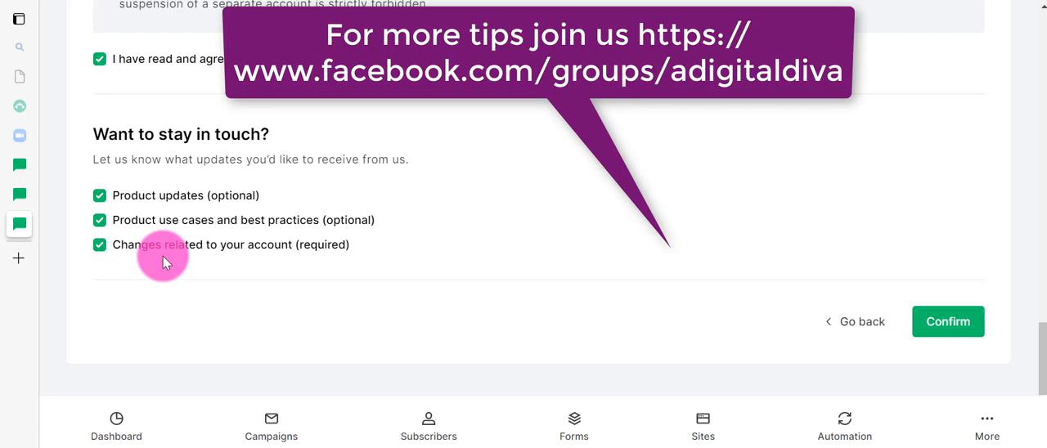
left_click(959, 324)
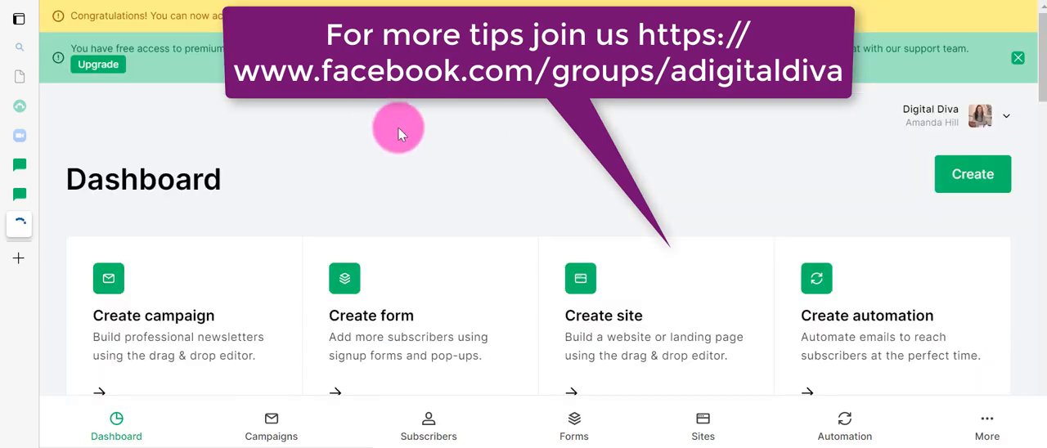
Look over the dashboard's creation shortcuts and the subscriber figures in the performance overview.
scroll(398, 142, "down", 2)
scroll(398, 142, "down", 2)
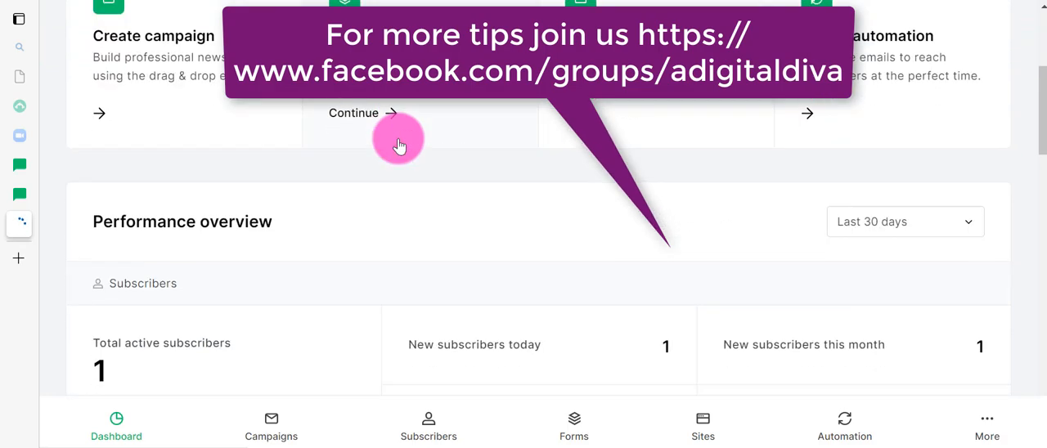
scroll(398, 145, "down", 1)
scroll(398, 142, "down", 1)
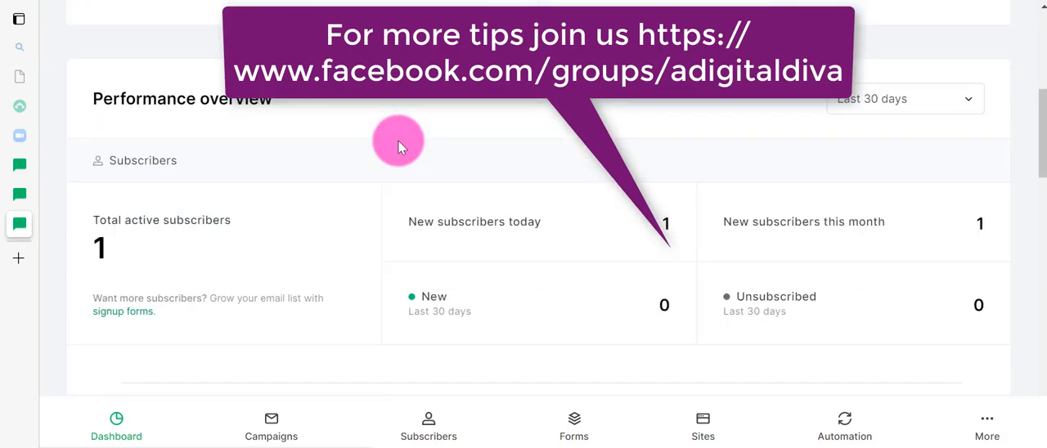
scroll(398, 145, "up", 5)
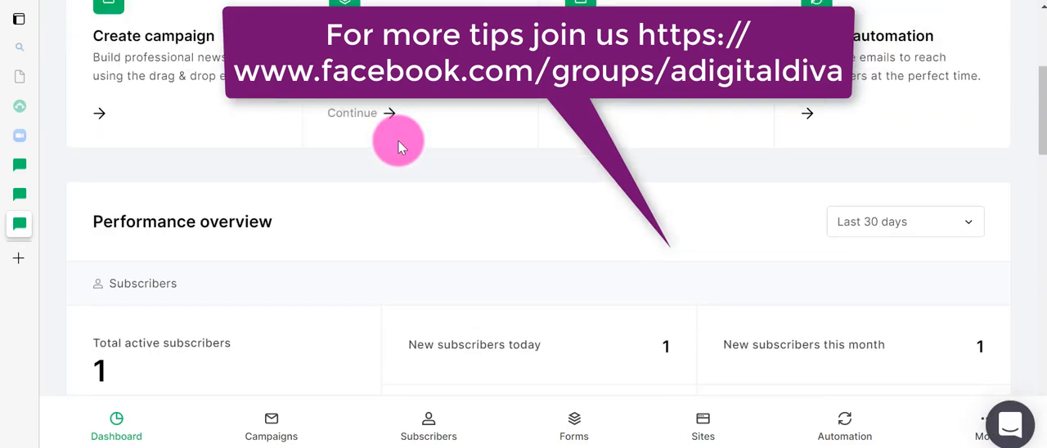